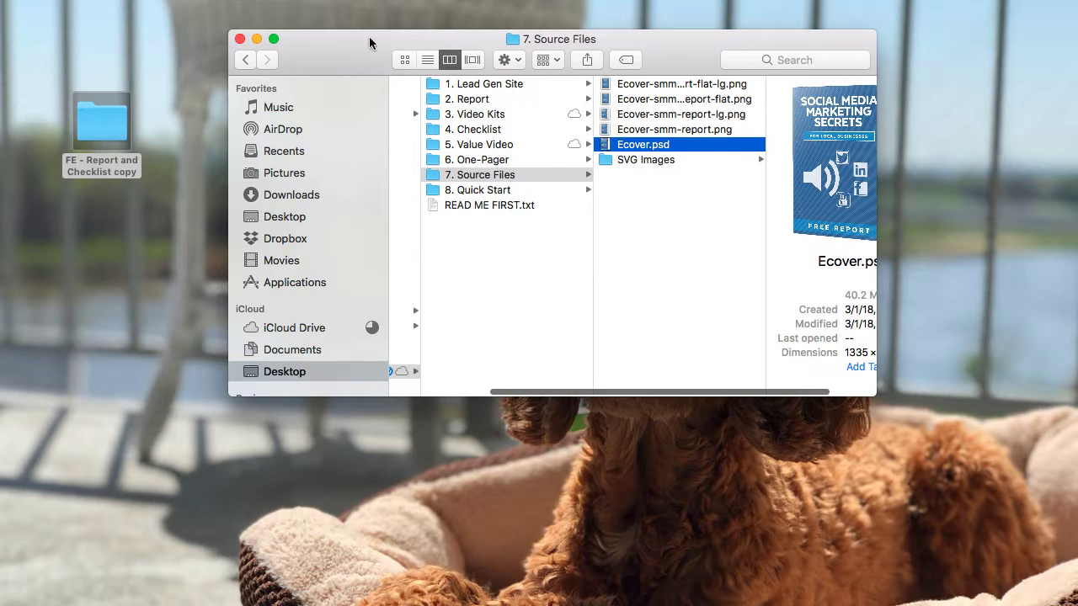
# - Open Ecover.psd from the 7. Source Files folder in Photoshop and move the floating Character and Paragraph palette clear of the document tab
pyautogui.moveTo(369, 36); pyautogui.dragTo(204, 9)
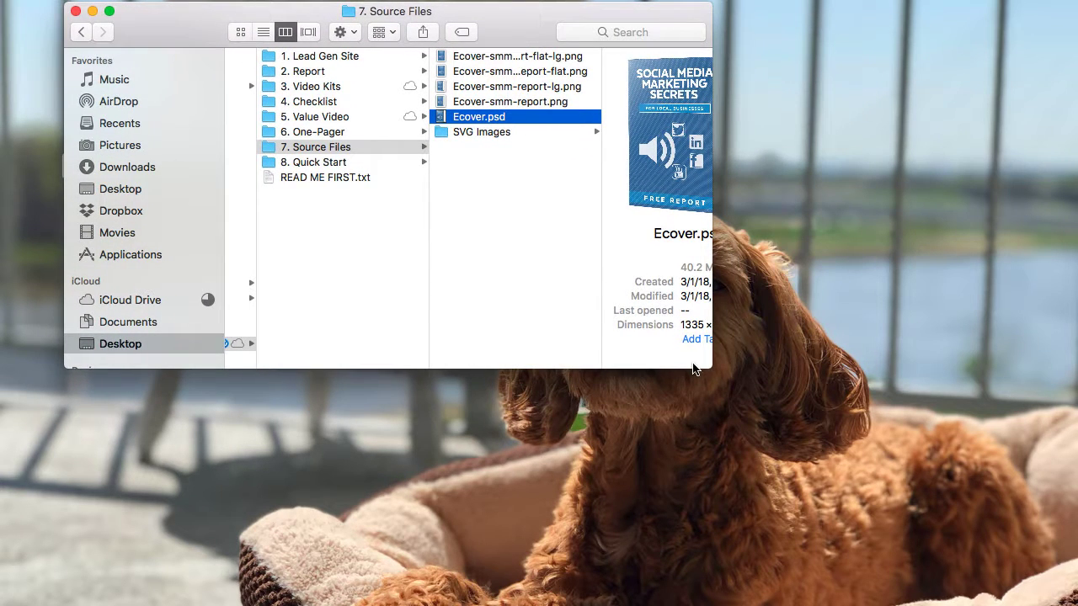
pyautogui.moveTo(710, 367); pyautogui.dragTo(829, 464)
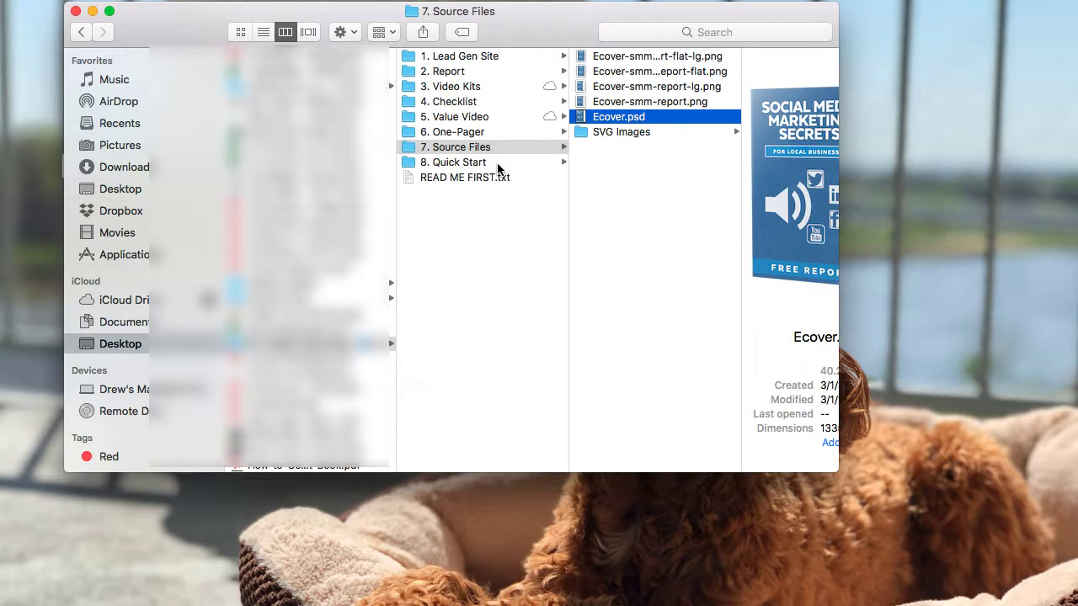
pyautogui.doubleClick(581, 118)
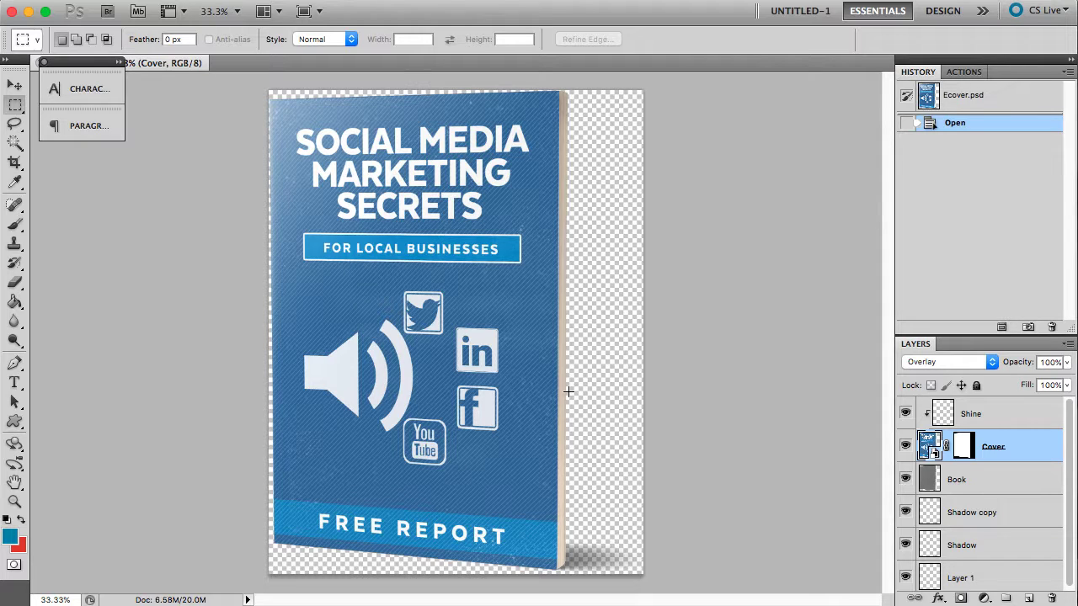
pyautogui.moveTo(94, 63); pyautogui.dragTo(89, 83)
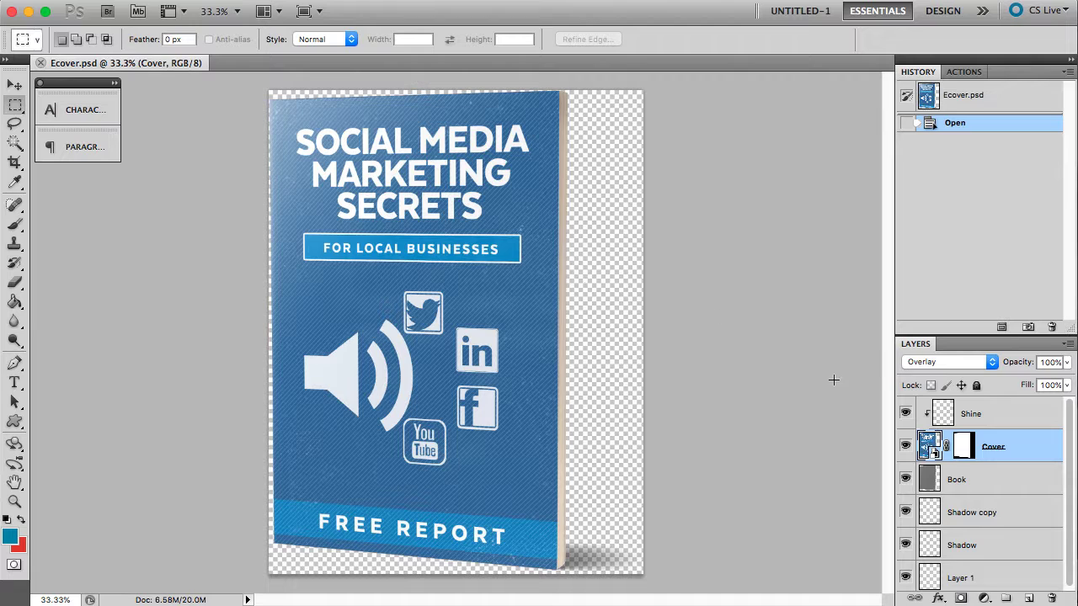
# - Preview the book without the Cover layer, restore it, and open the Cover smart object's contents for editing
pyautogui.click(906, 449)
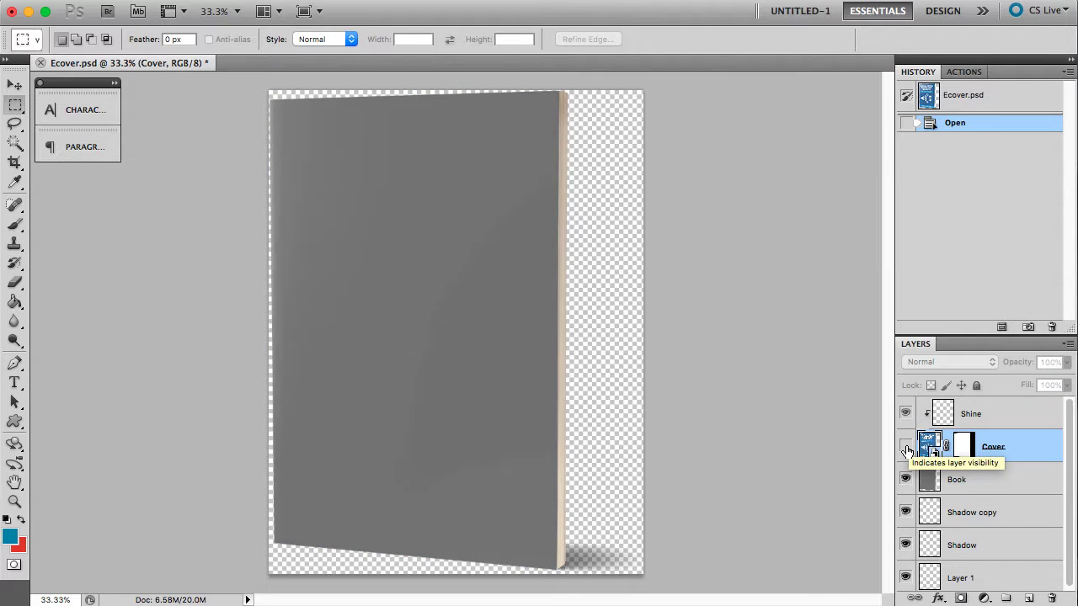
pyautogui.click(906, 449)
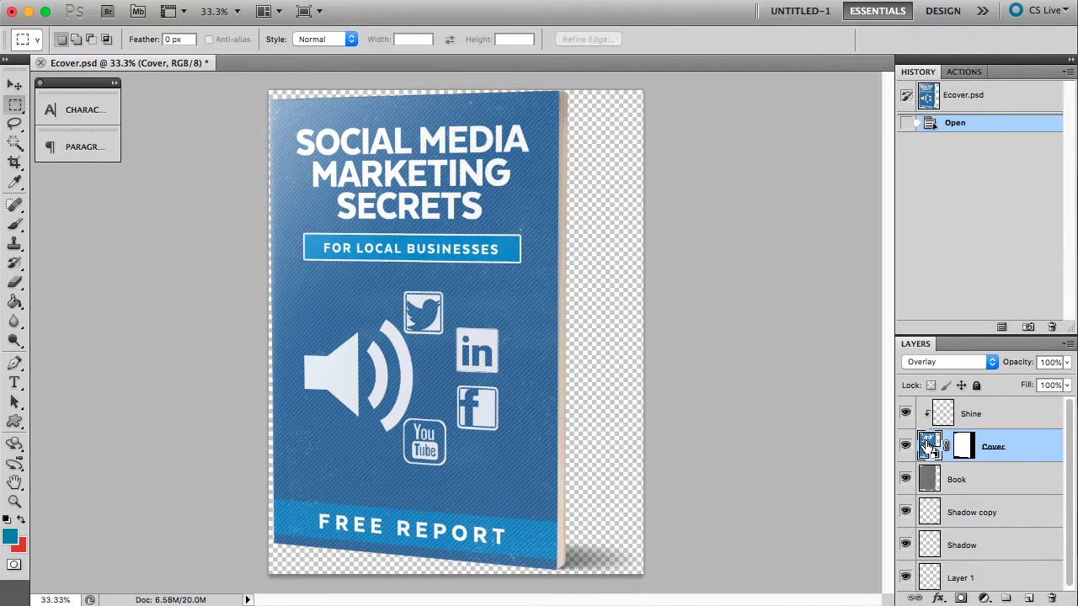
pyautogui.doubleClick(936, 441)
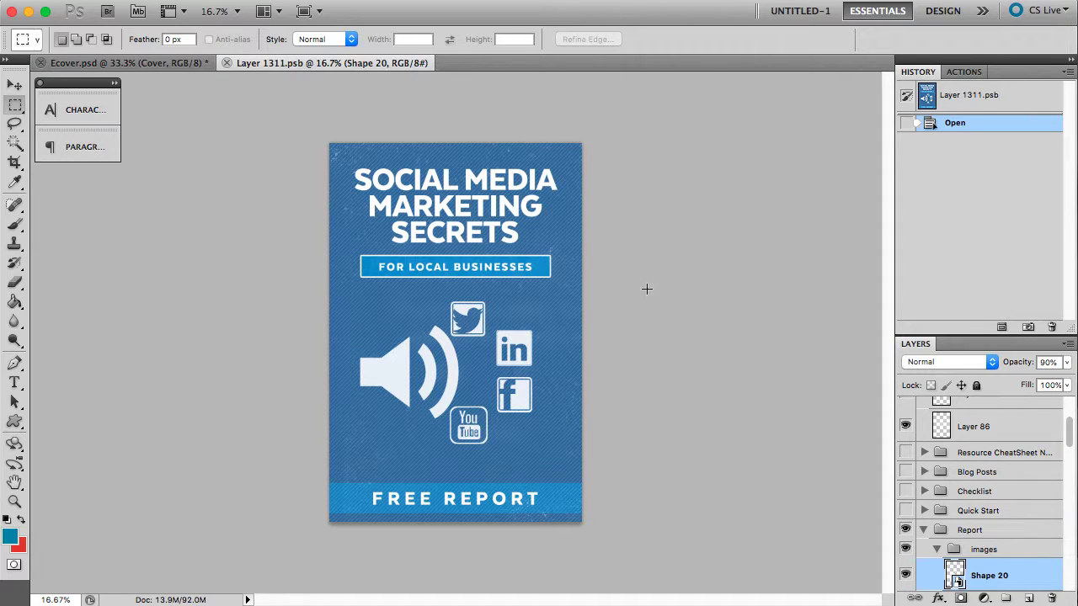
# - Hide the Grunge Effect group and collapse the Grunge Effect, Report and Design layer groups
pyautogui.scroll(3, 962, 490)
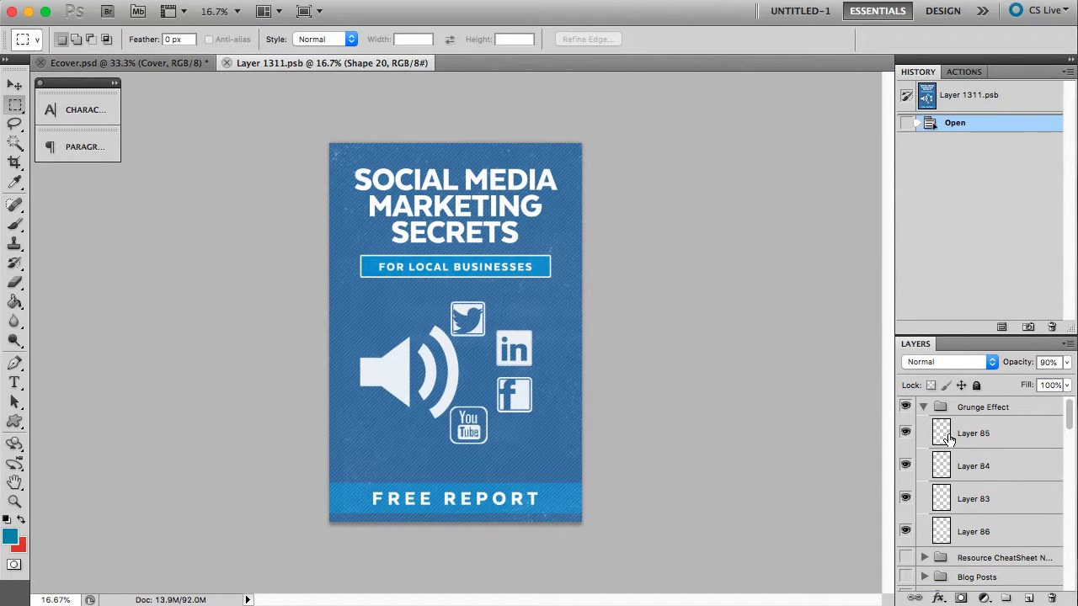
pyautogui.click(923, 408)
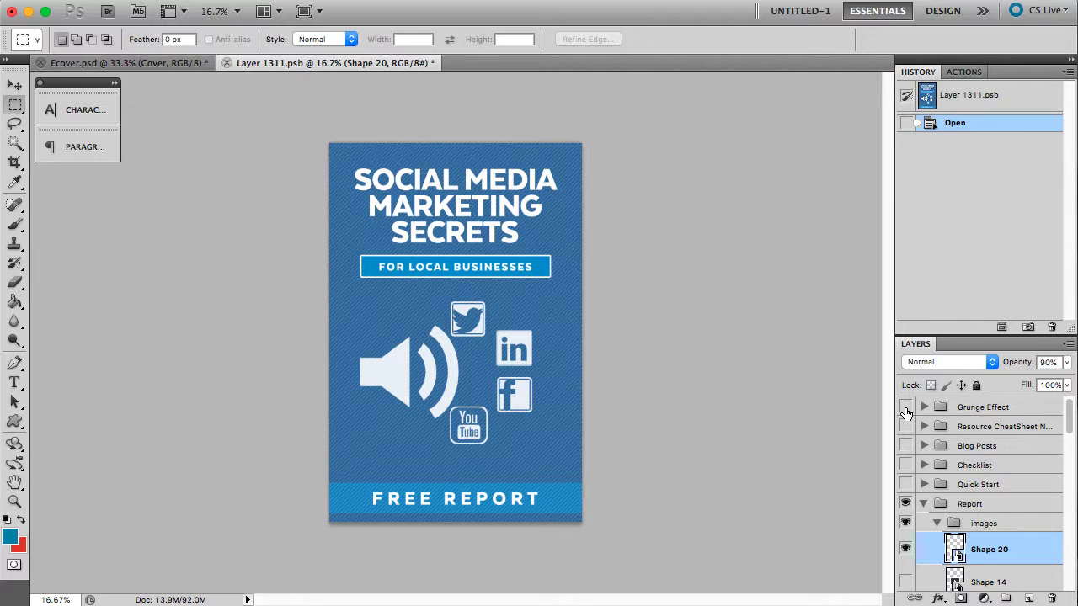
pyautogui.click(906, 407)
pyautogui.click(907, 408)
pyautogui.click(923, 504)
pyautogui.scroll(-1, 950, 451)
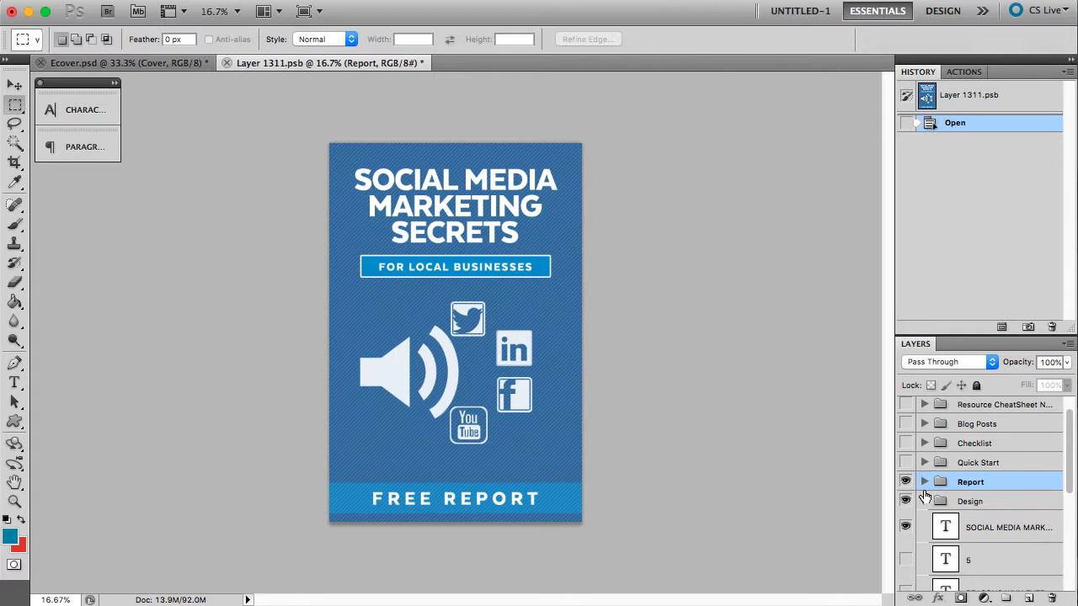
pyautogui.click(923, 502)
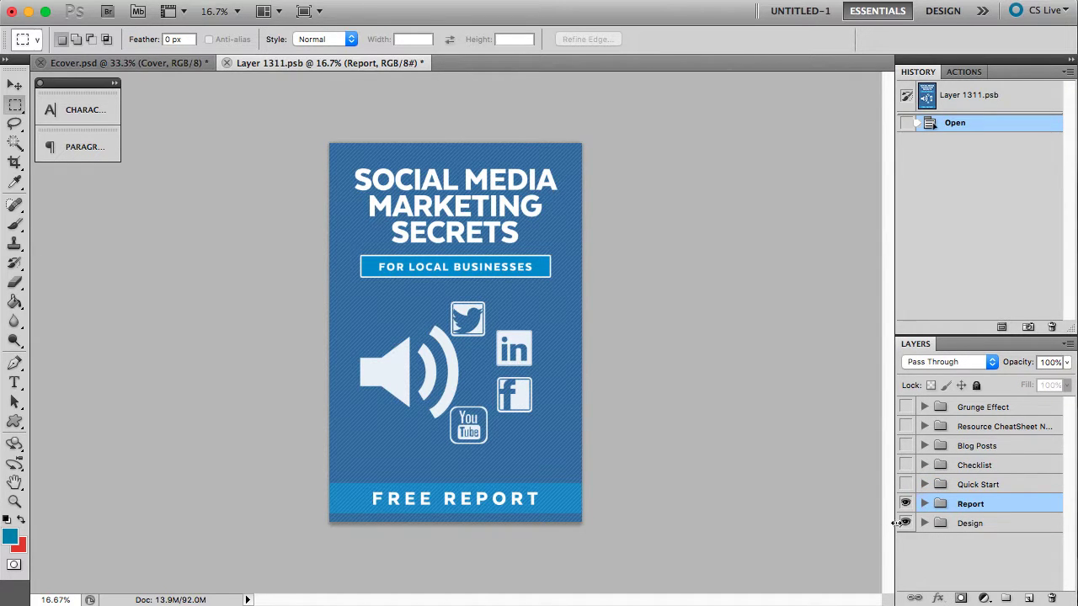
# - Preview the Design, Report, Quick Start and Checklist groups by toggling their visibility, leaving only Design and Report shown
pyautogui.click(906, 524)
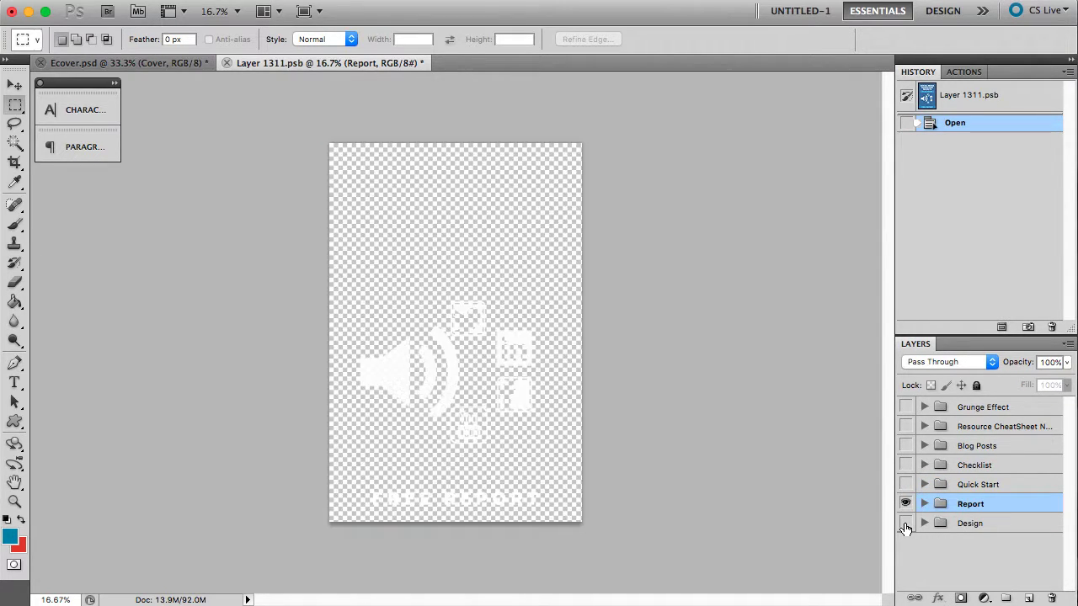
pyautogui.click(906, 525)
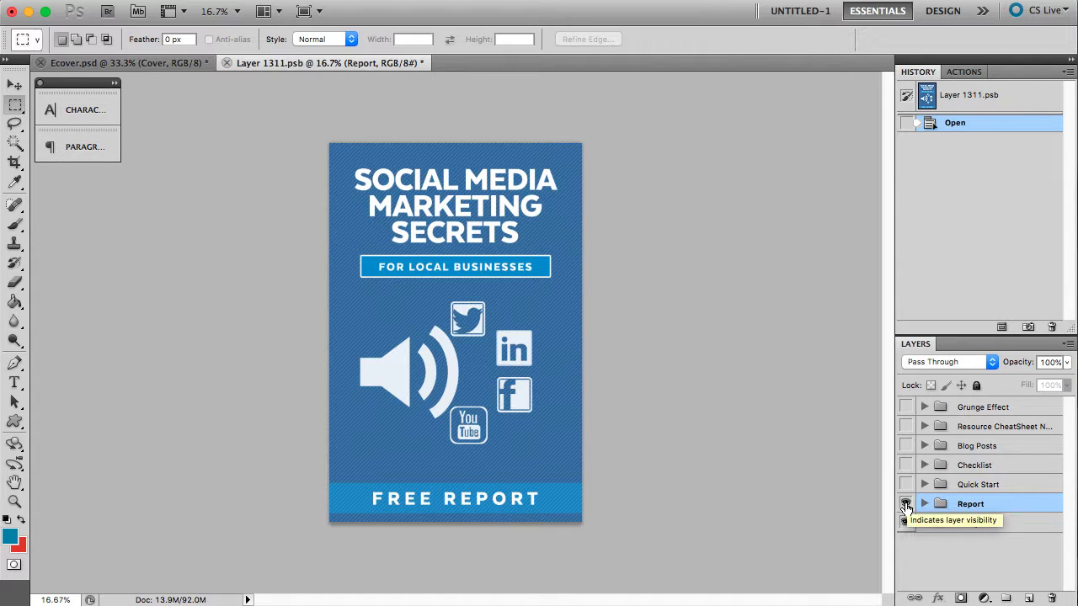
pyautogui.click(906, 504)
pyautogui.click(906, 505)
pyautogui.click(906, 505)
pyautogui.click(906, 485)
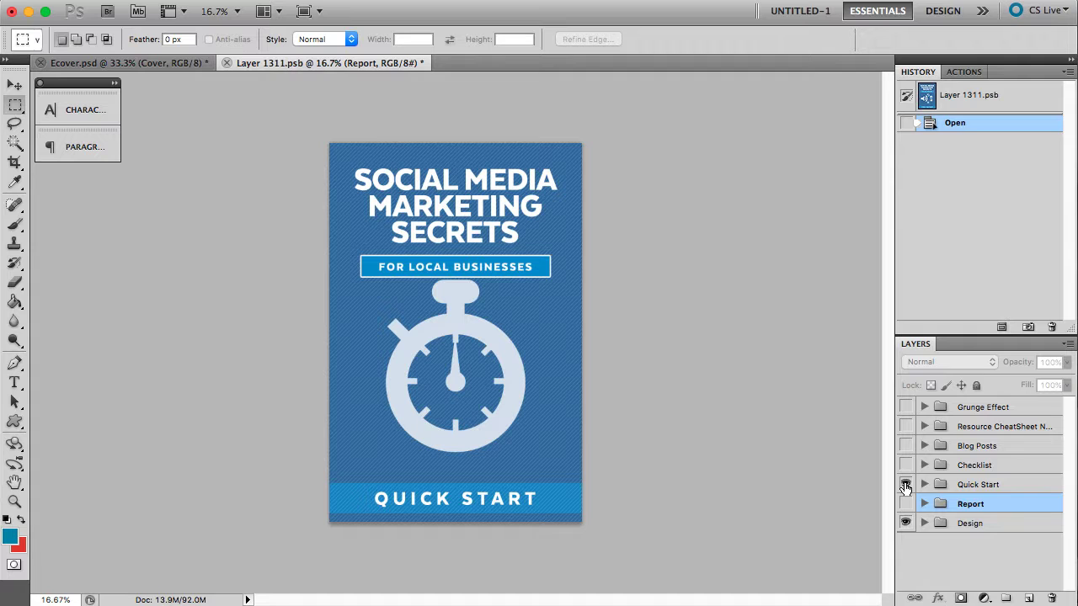
pyautogui.click(906, 485)
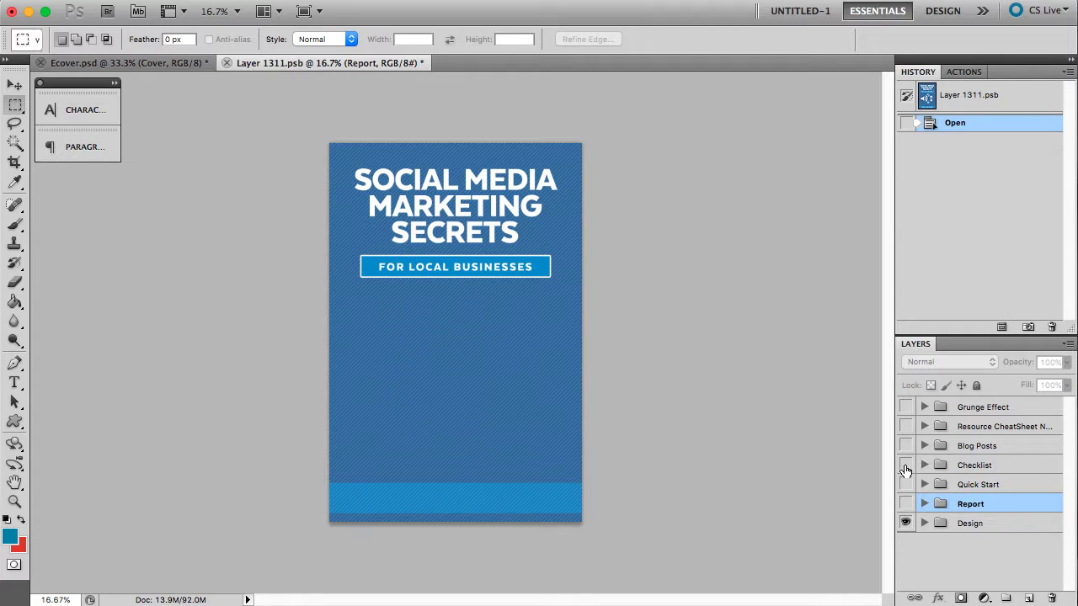
pyautogui.click(906, 465)
pyautogui.click(906, 466)
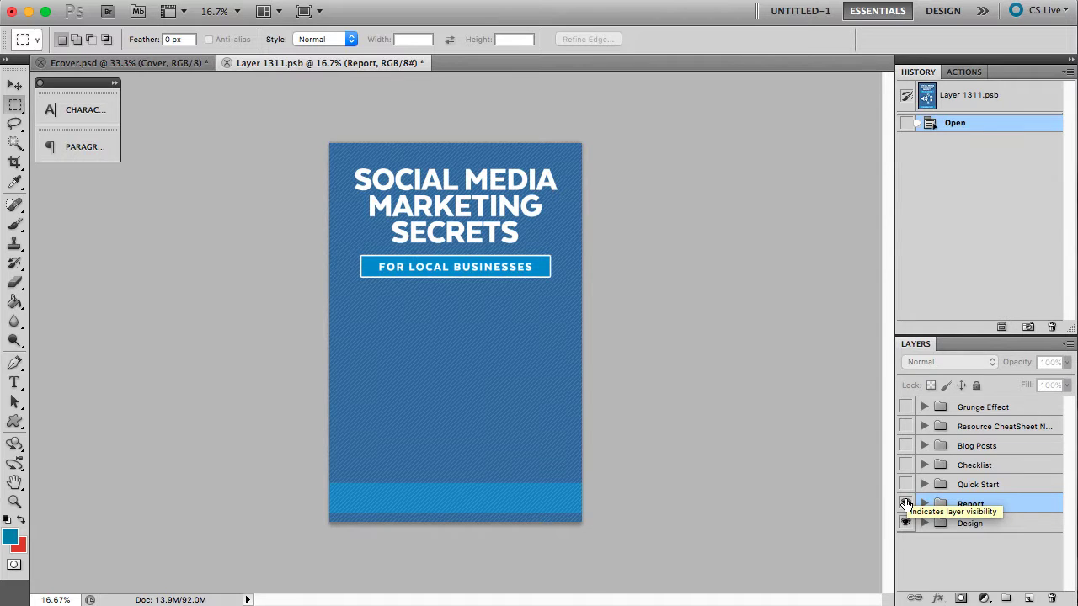
pyautogui.click(906, 503)
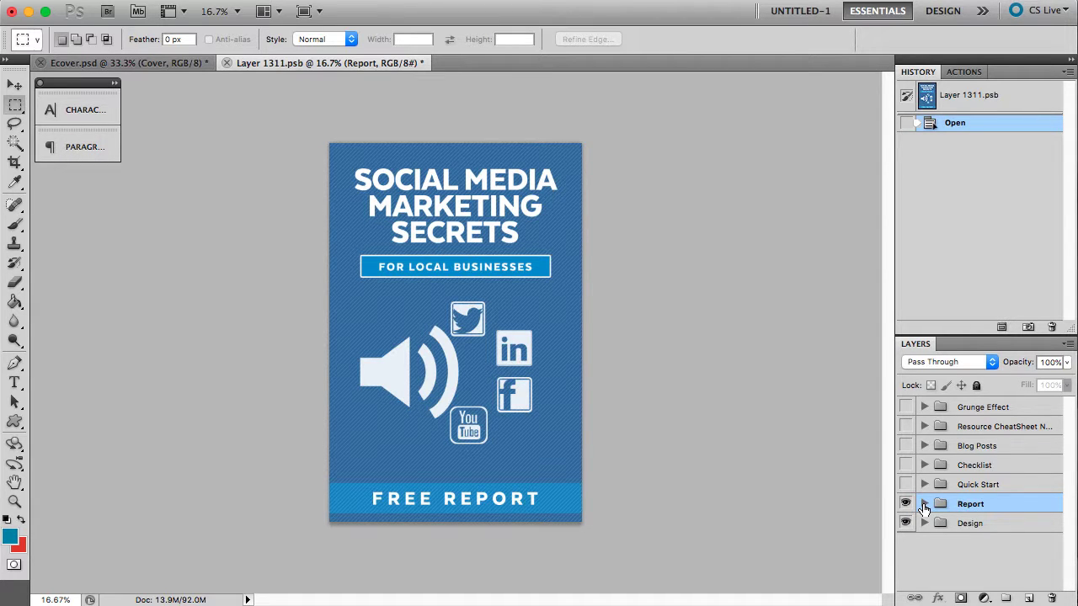
# - Expand the Report and Design groups, examine their layers, and check which artwork Shape 20 holds by hiding and reshowing it
pyautogui.click(924, 504)
pyautogui.scroll(-5, 948, 504)
pyautogui.scroll(3, 948, 503)
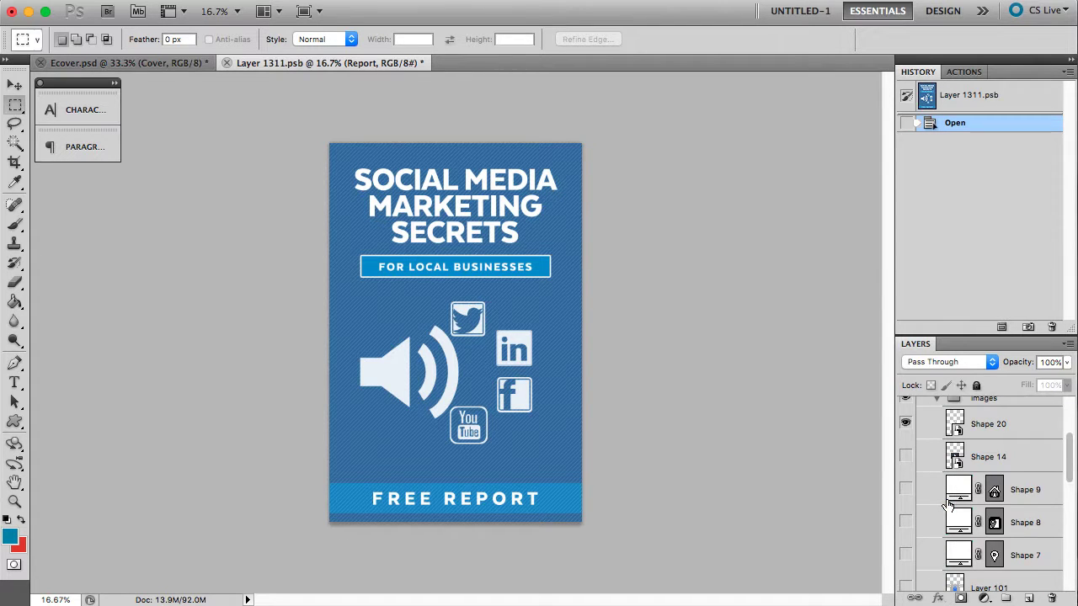
pyautogui.scroll(1, 948, 503)
pyautogui.scroll(-4, 949, 503)
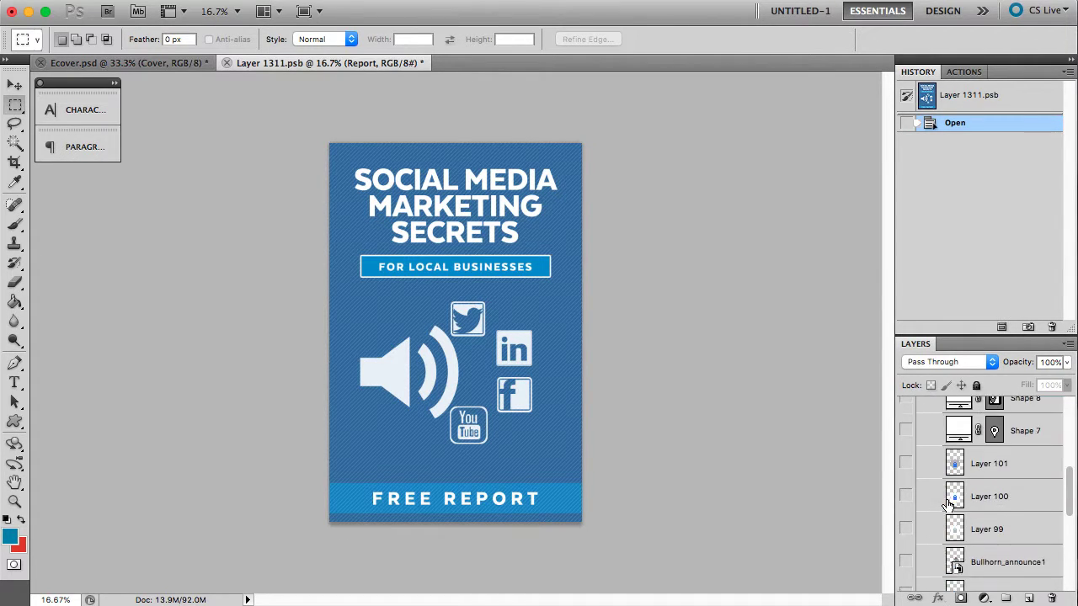
pyautogui.scroll(-6, 948, 503)
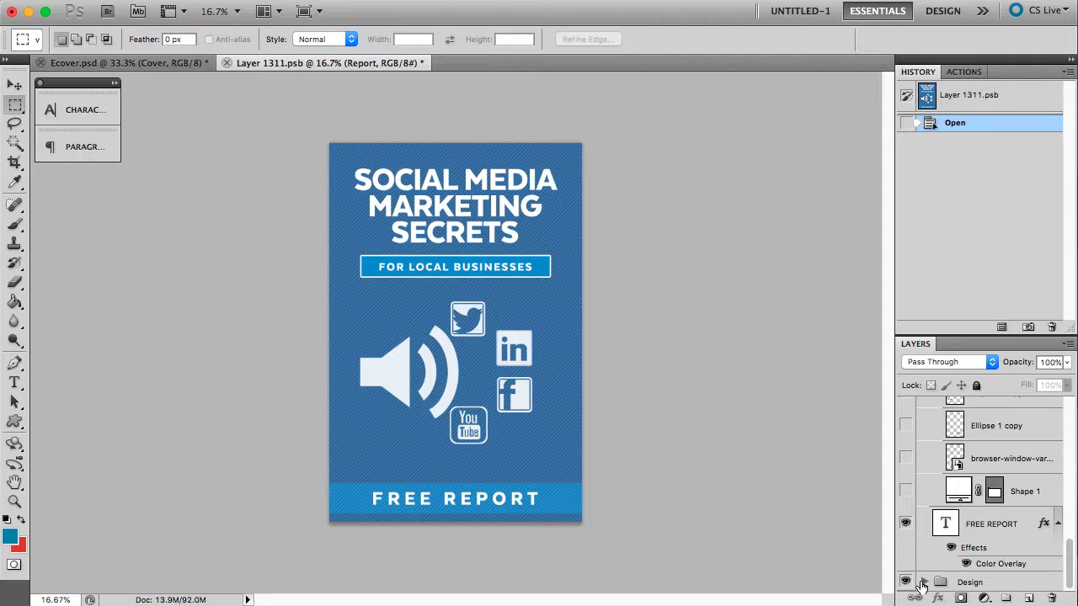
pyautogui.click(923, 582)
pyautogui.scroll(-3, 947, 497)
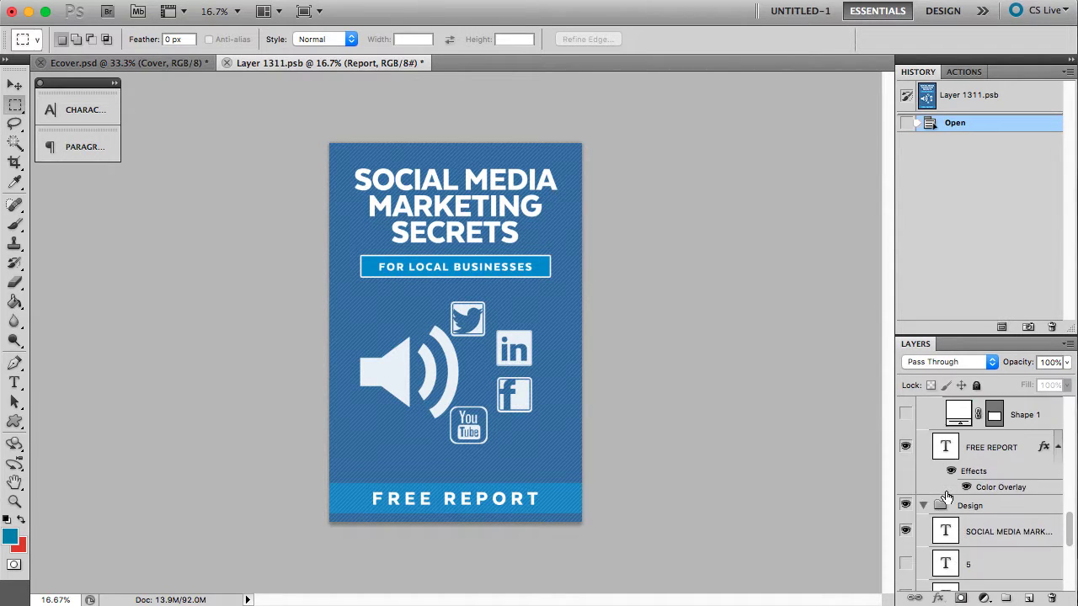
pyautogui.scroll(6, 947, 497)
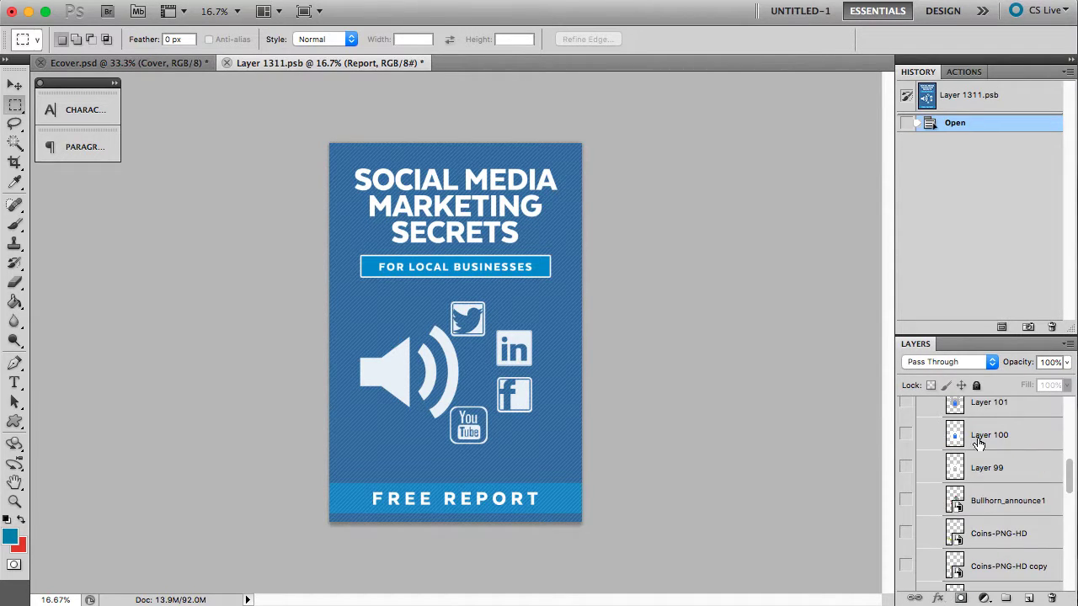
pyautogui.scroll(6, 952, 497)
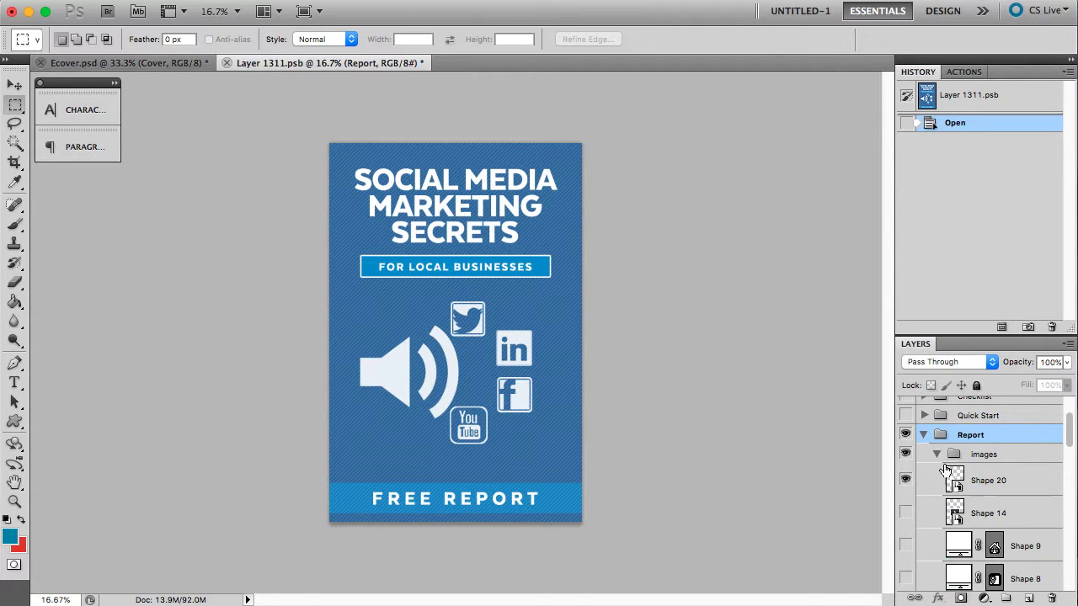
pyautogui.click(907, 486)
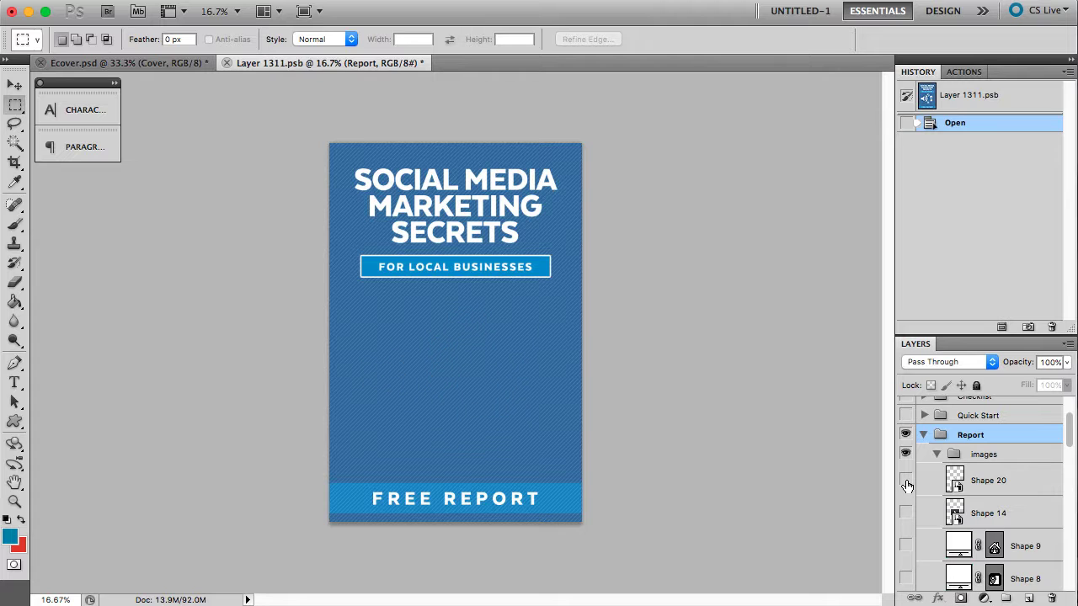
pyautogui.click(907, 486)
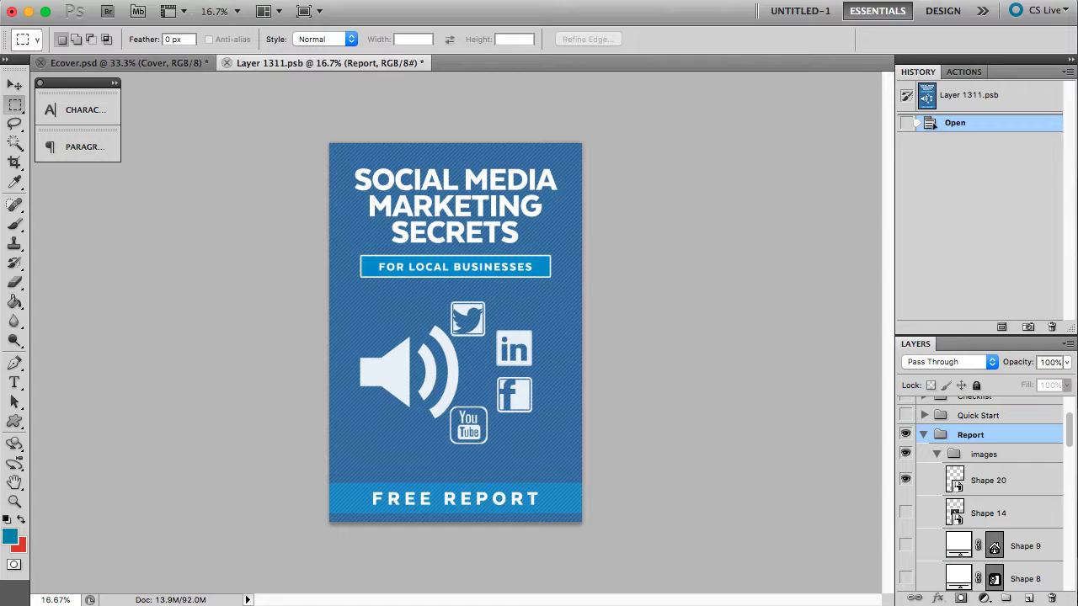
# - Create a new layer with default settings and move it into the images group directly above Shape 20
pyautogui.click(14, 0)
pyautogui.moveTo(34, 0)
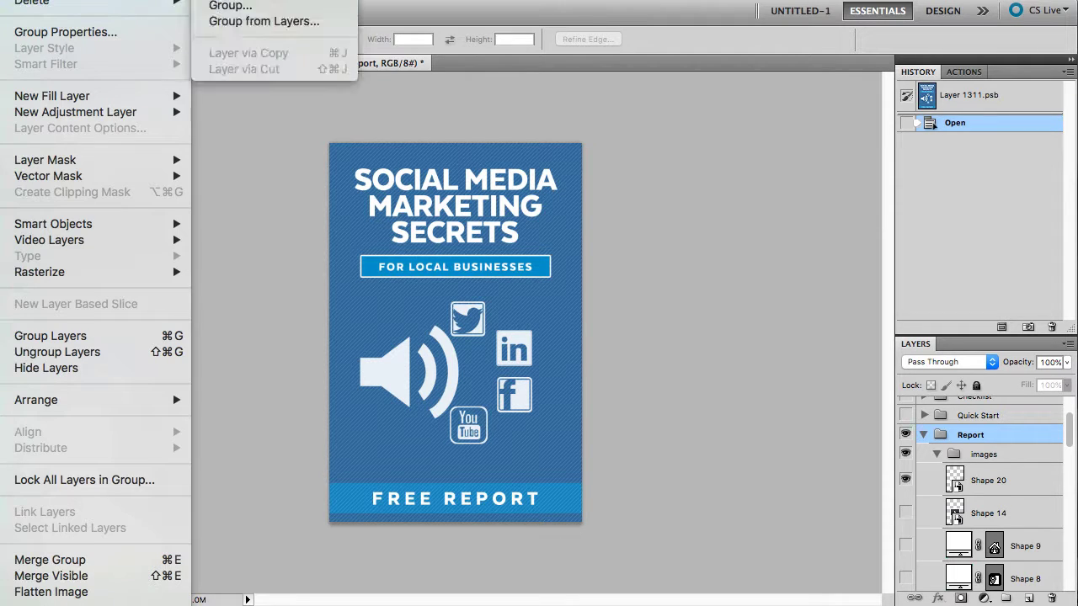
pyautogui.click(489, 117)
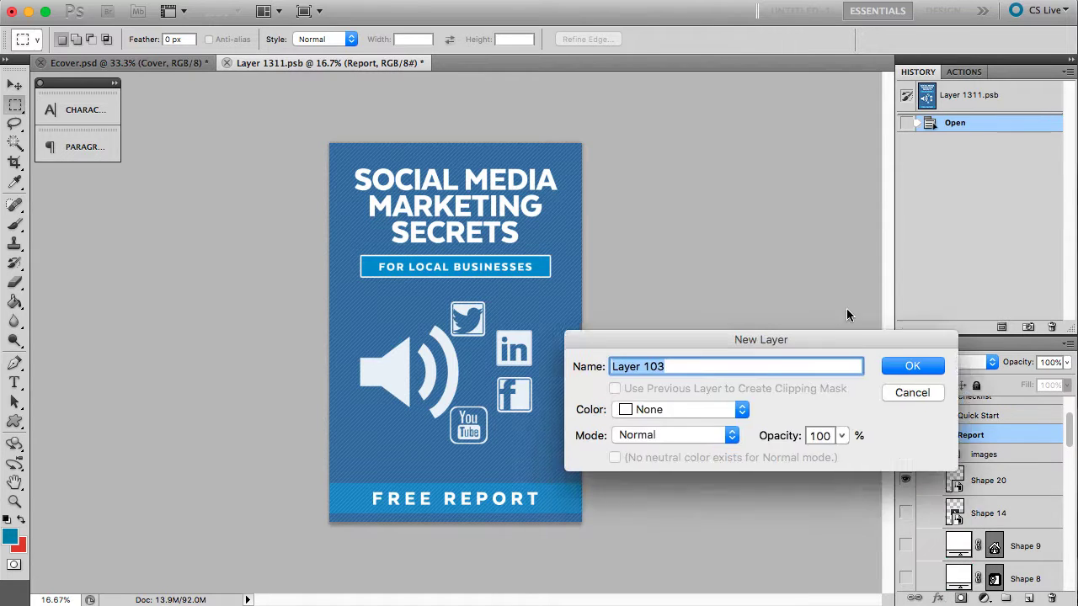
pyautogui.click(763, 324)
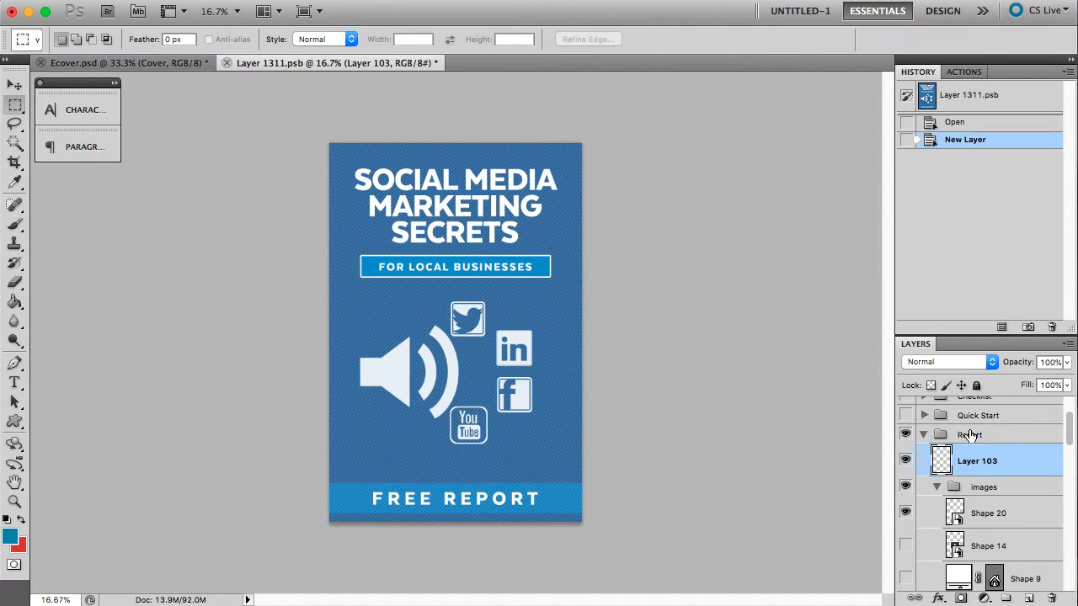
pyautogui.moveTo(987, 462); pyautogui.dragTo(999, 491)
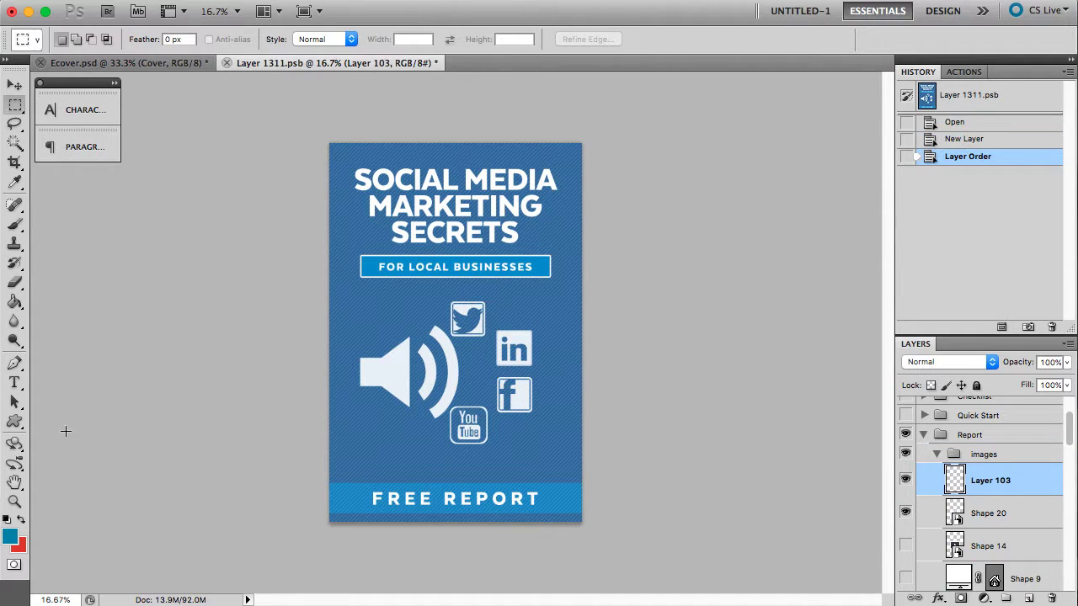
# - Draw the businessman custom shape across the middle of the cover and hide the Shape 20 artwork
pyautogui.click(15, 420)
pyautogui.click(332, 44)
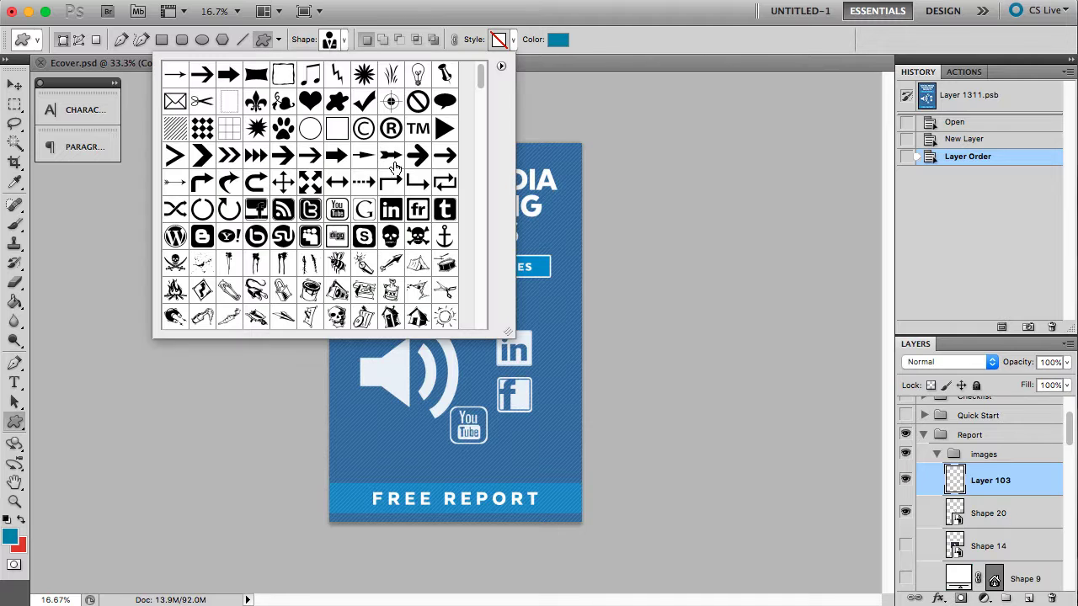
pyautogui.click(405, 372)
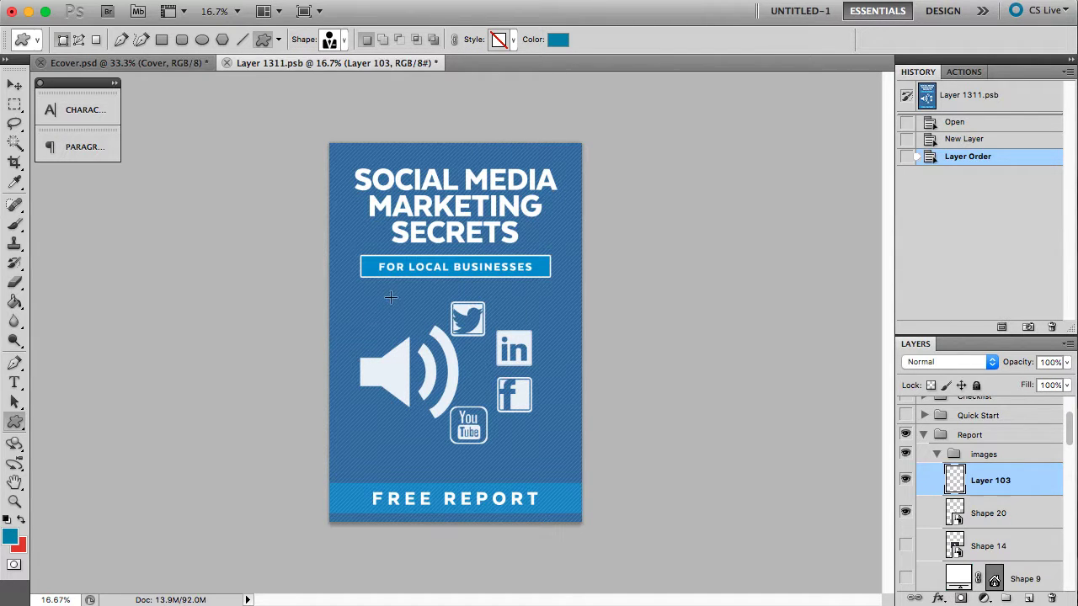
pyautogui.moveTo(392, 297); pyautogui.dragTo(525, 437)
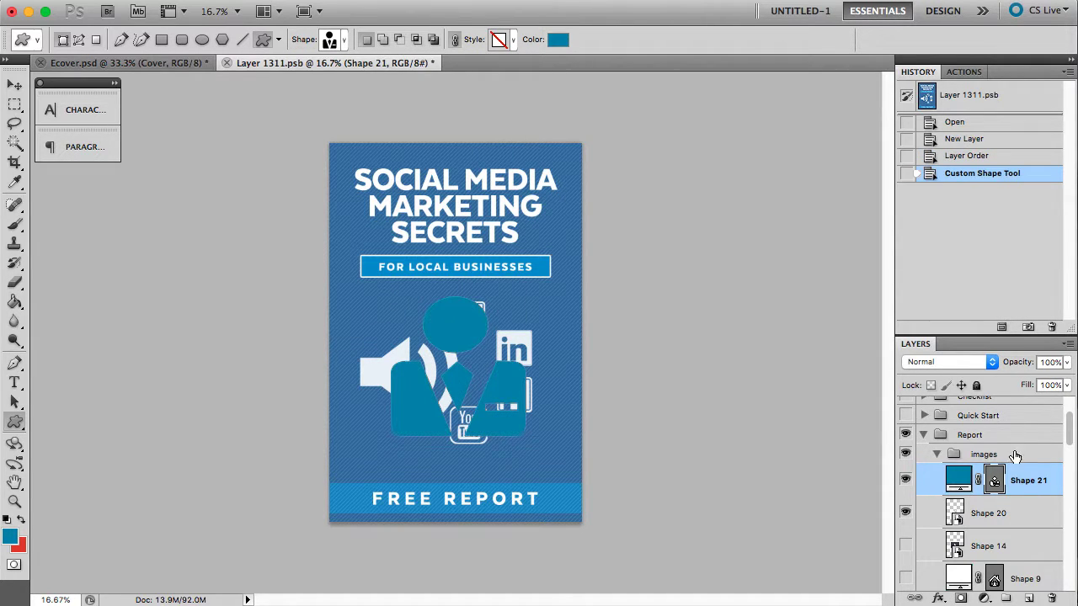
pyautogui.click(905, 512)
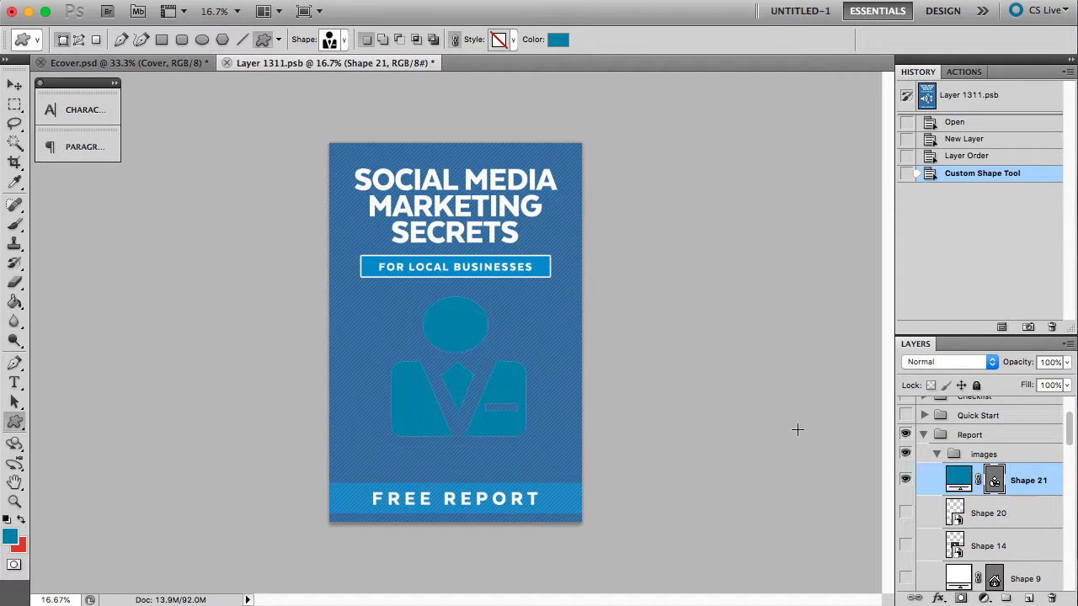
# - Change the businessman shape's fill color to white (ffffff)
pyautogui.doubleClick(957, 480)
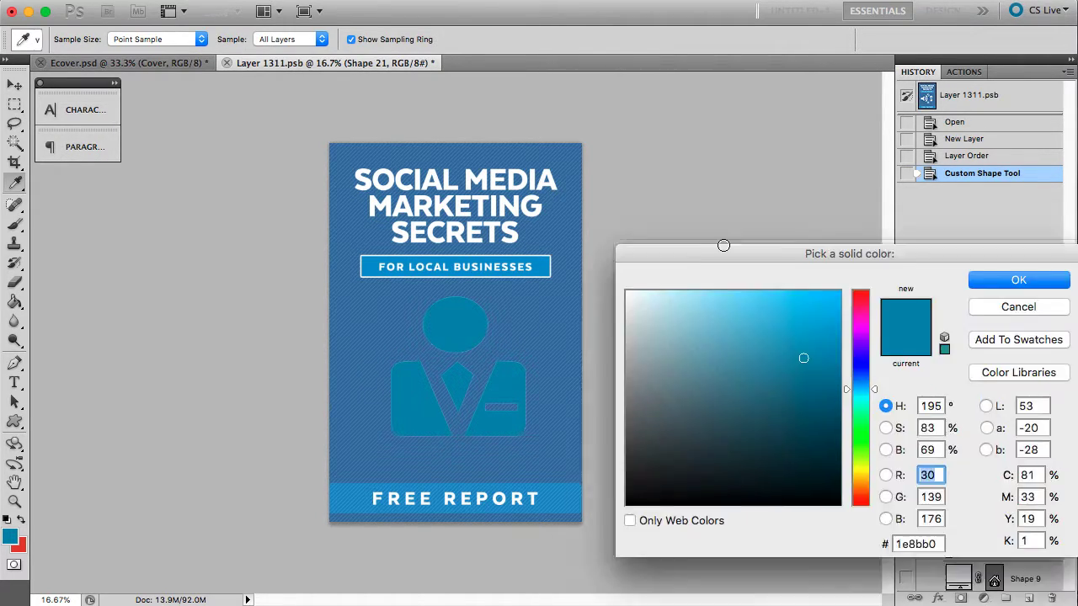
pyautogui.moveTo(722, 241); pyautogui.dragTo(517, 236)
pyautogui.moveTo(450, 308); pyautogui.dragTo(407, 262)
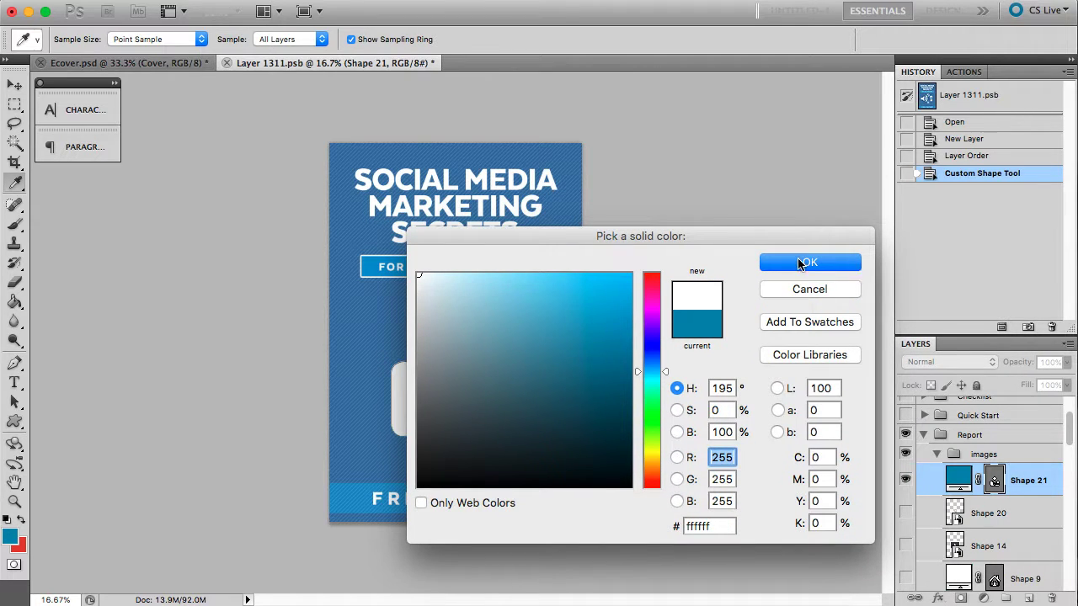
pyautogui.click(802, 264)
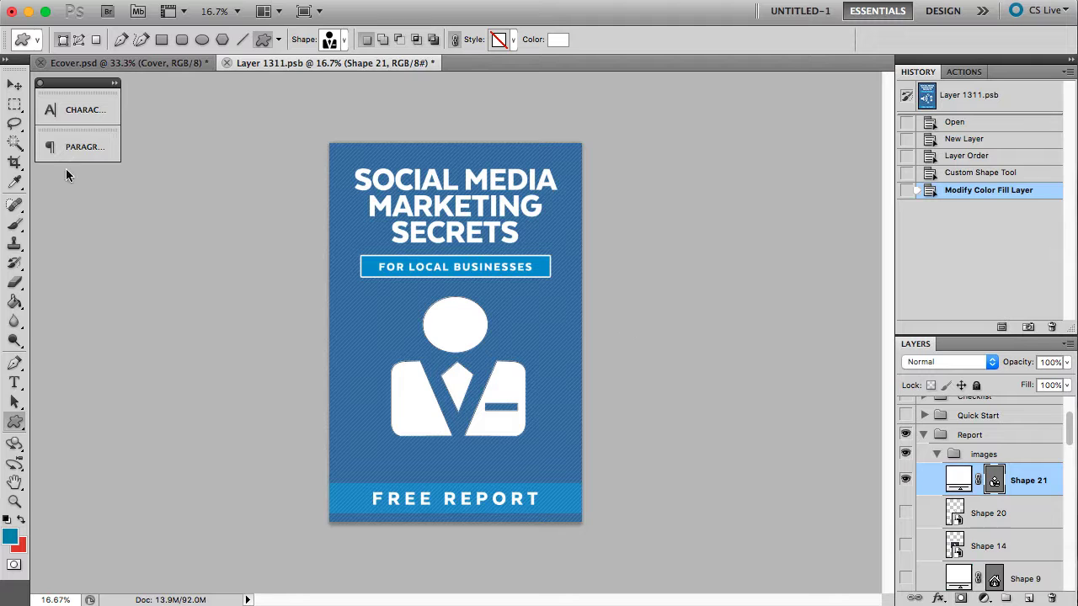
# - Hide the businessman shape layer and show the original Shape 20 artwork in its place
pyautogui.click(14, 85)
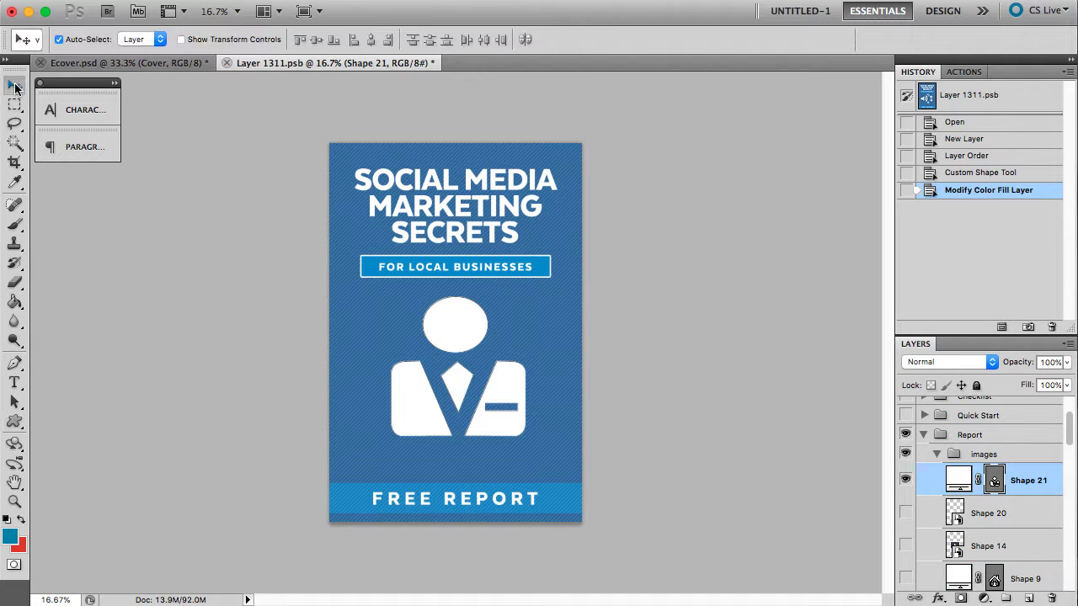
pyautogui.click(906, 482)
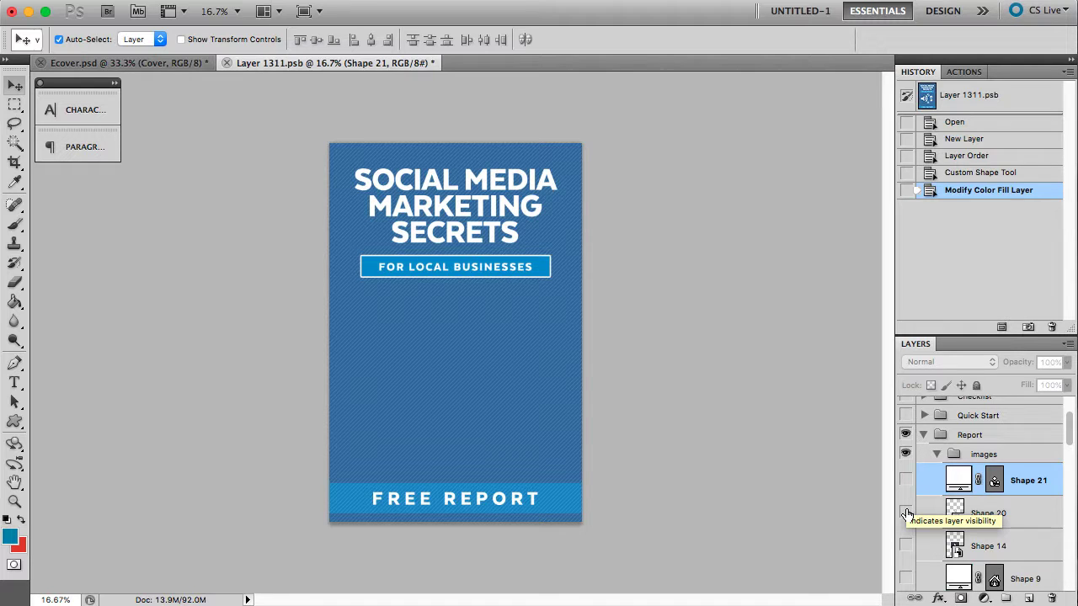
pyautogui.click(906, 513)
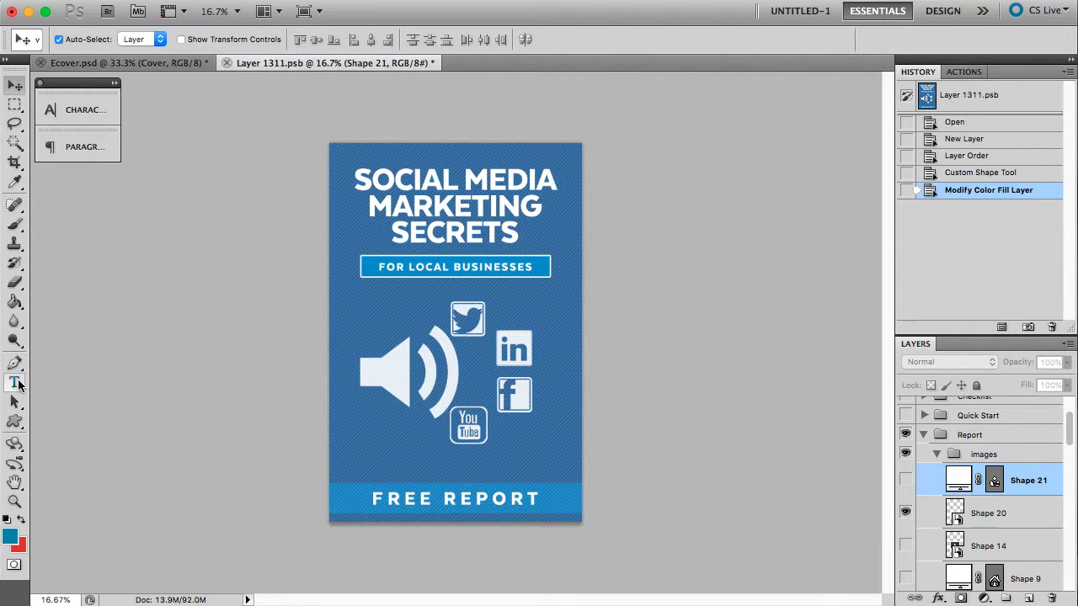
# - Replace the words SOCIAL MEDIA in the cover title's first line with TEST
pyautogui.click(15, 383)
pyautogui.click(404, 179)
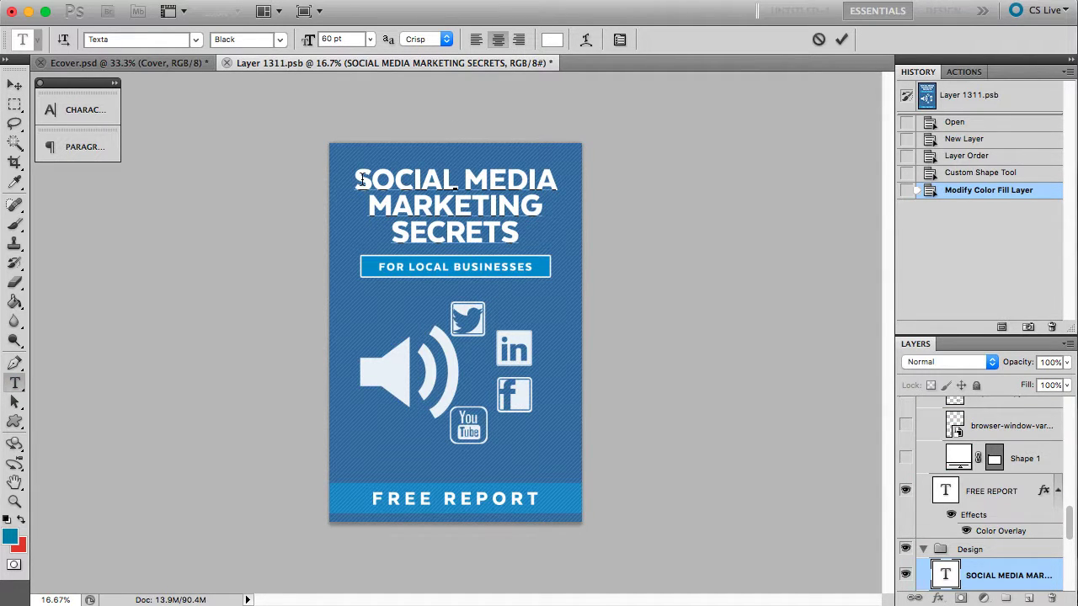
pyautogui.moveTo(355, 179); pyautogui.dragTo(547, 177)
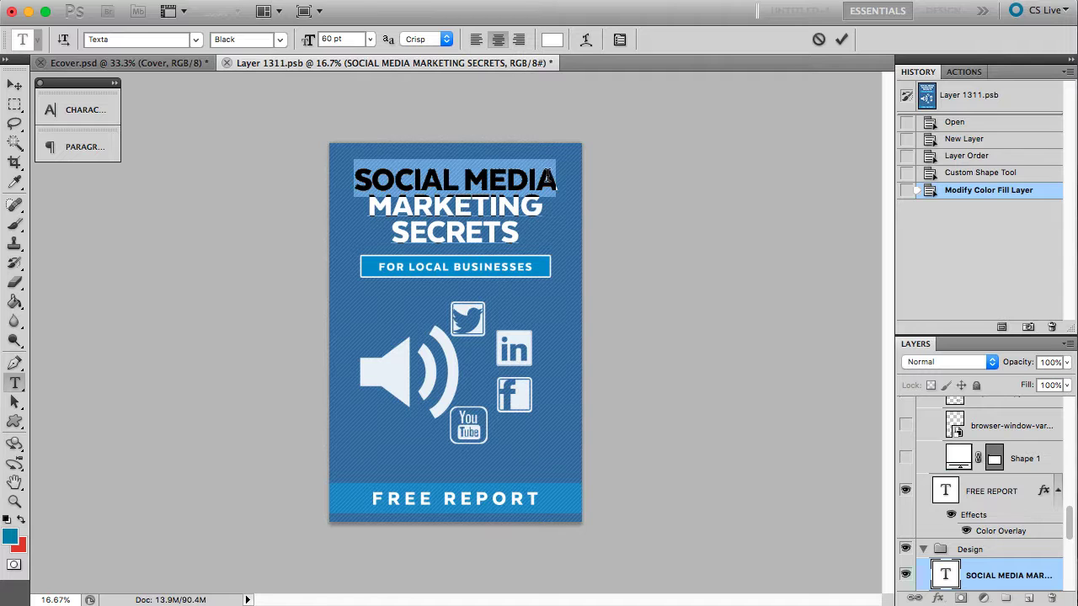
pyautogui.write('TEST')
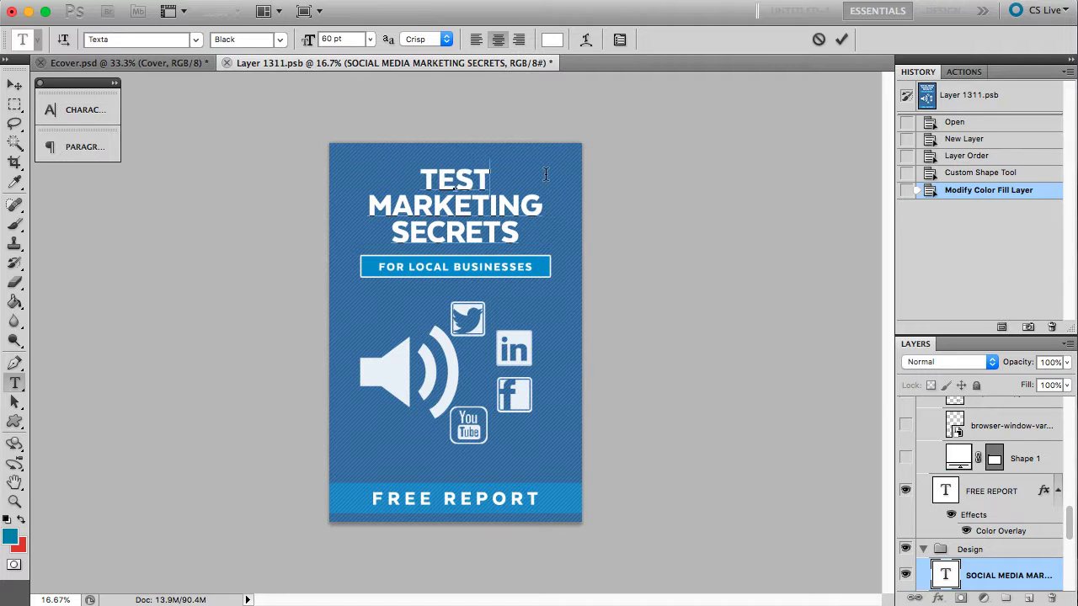
pyautogui.click(15, 86)
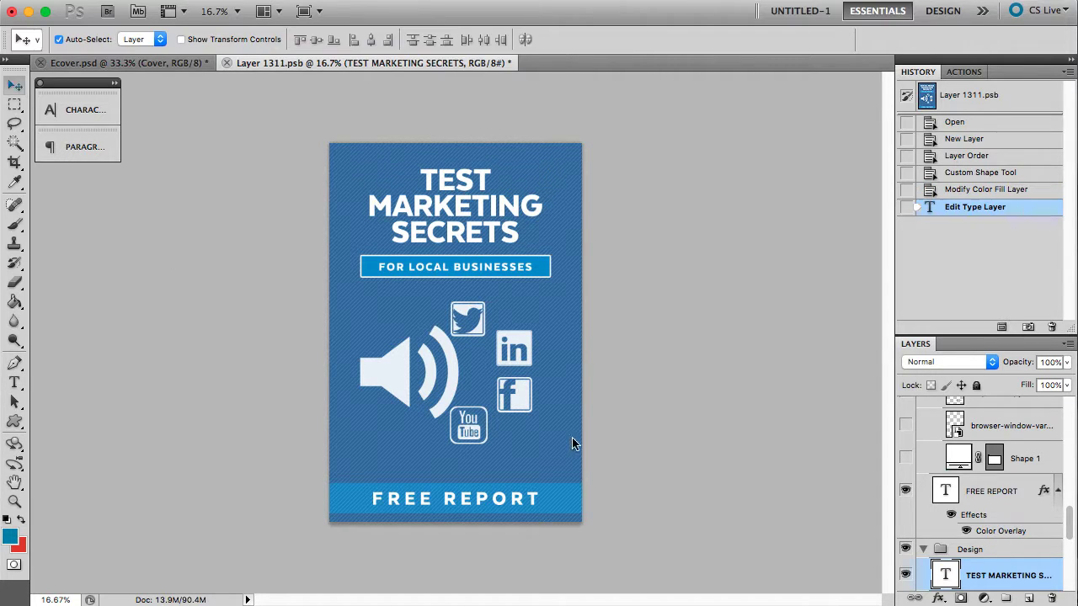
# - Show the white businessman shape in the Report group's images folder and hide the Shape 20 artwork
pyautogui.scroll(-3, 958, 512)
pyautogui.scroll(-1, 959, 512)
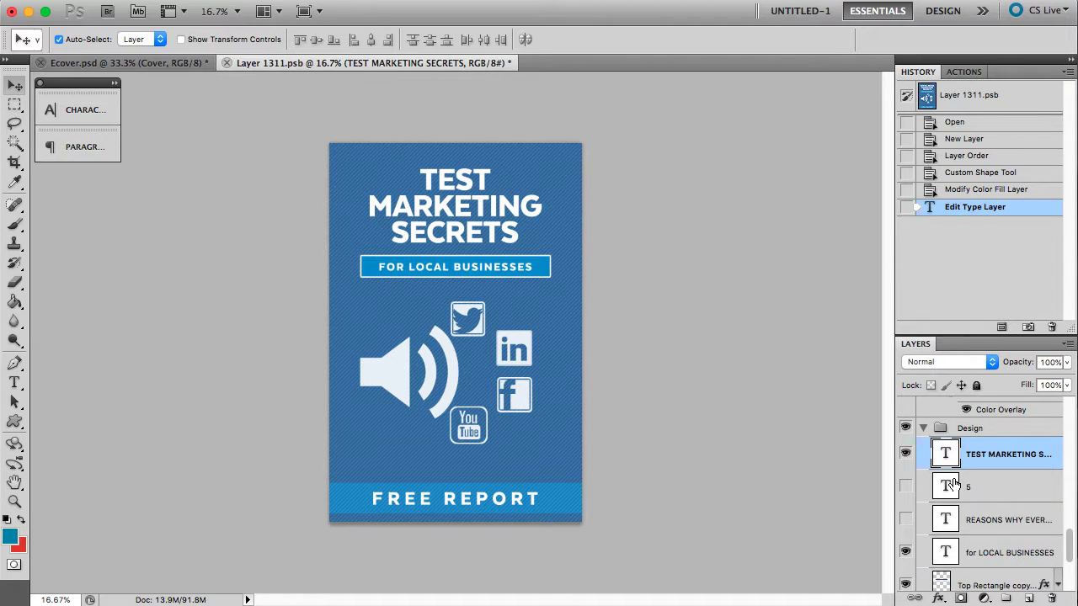
pyautogui.scroll(6, 954, 485)
pyautogui.scroll(8, 954, 486)
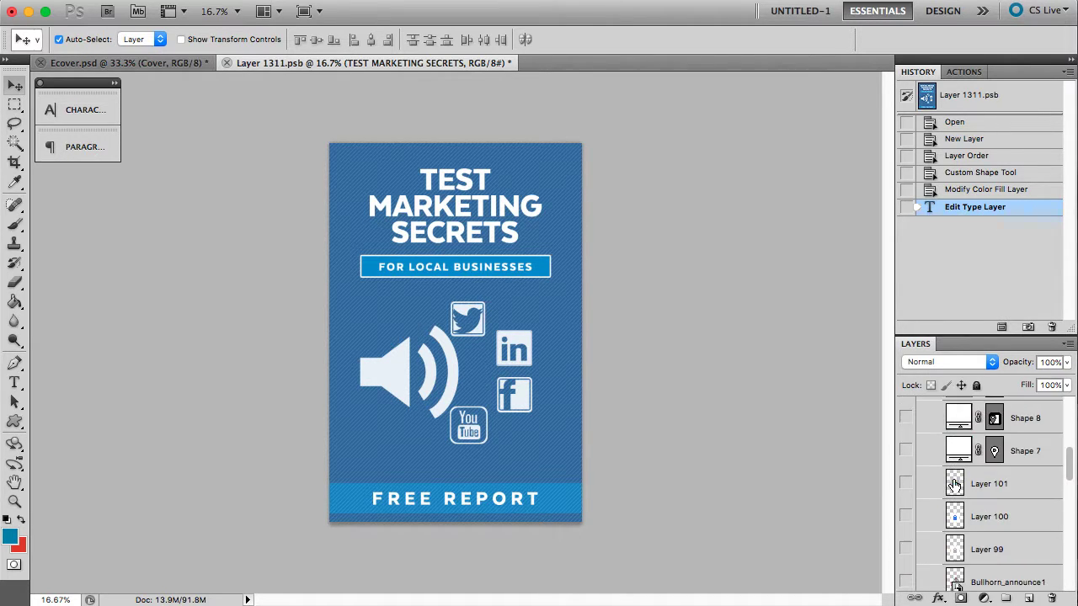
pyautogui.scroll(3, 954, 486)
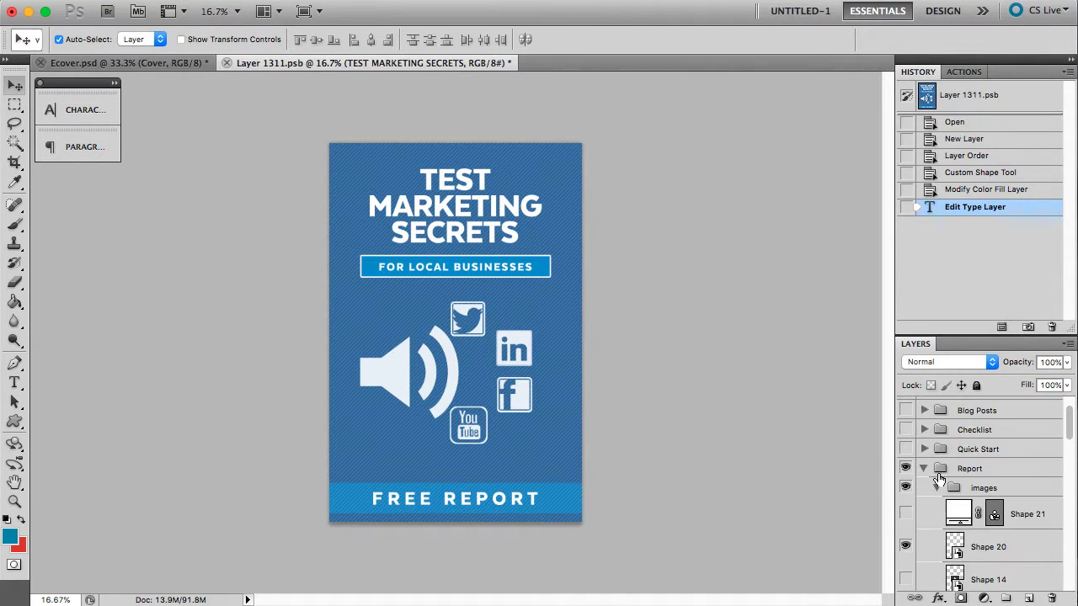
pyautogui.click(906, 513)
pyautogui.click(905, 546)
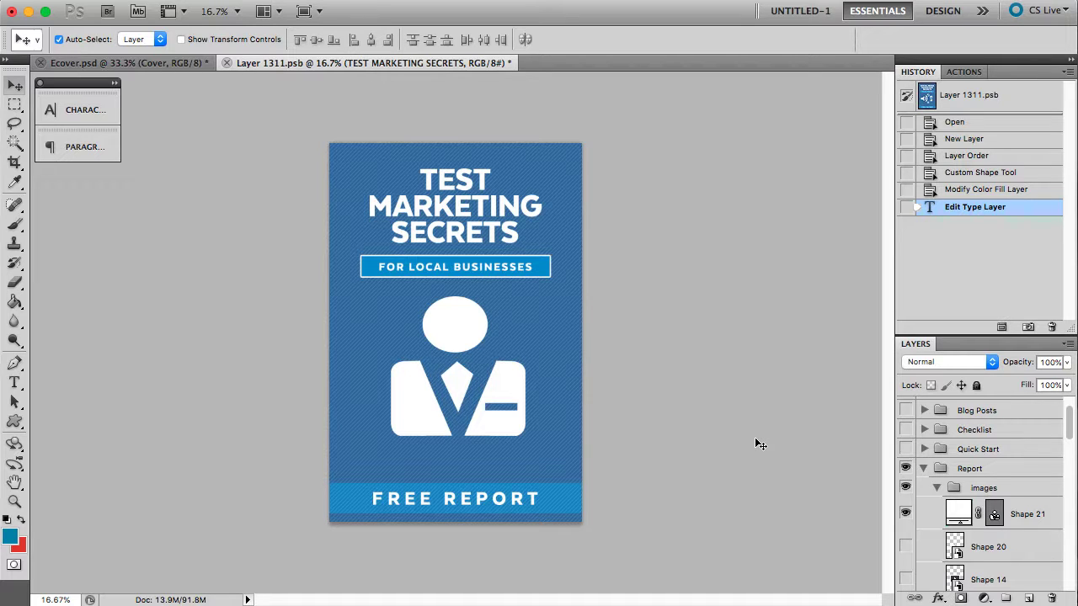
# - Save the edited Layer 1311.psb smart object and return to Ecover.psd to view the updated book cover
pyautogui.click(2, 1)
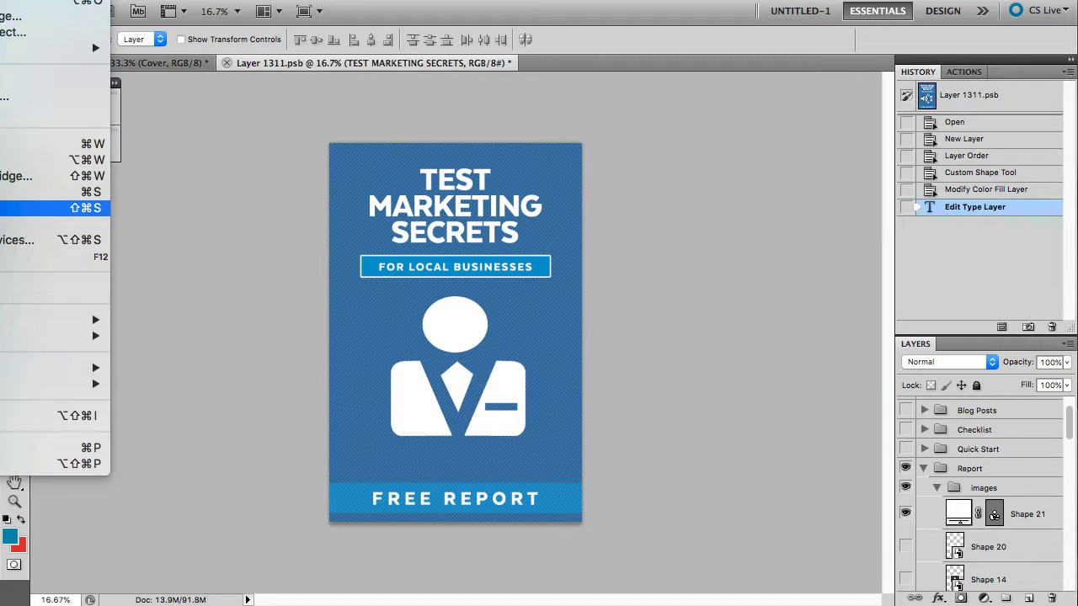
pyautogui.click(85, 192)
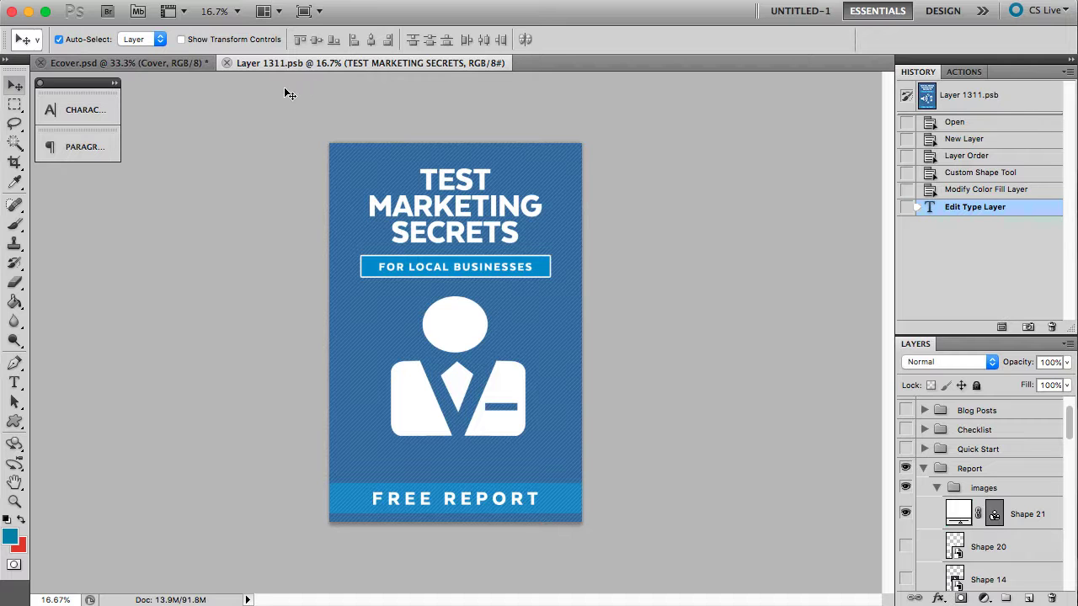
pyautogui.click(171, 65)
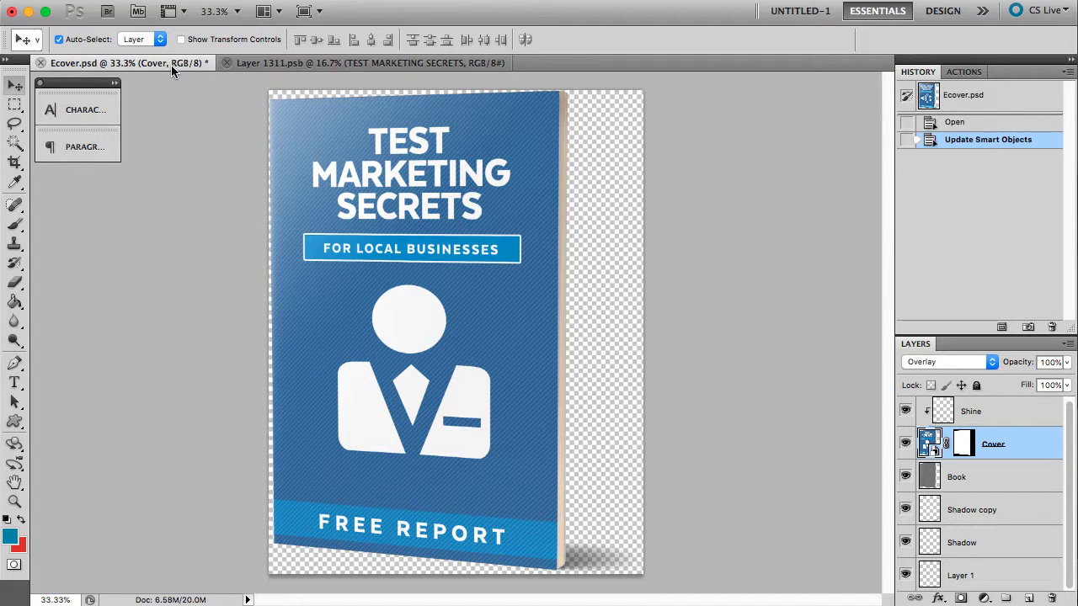